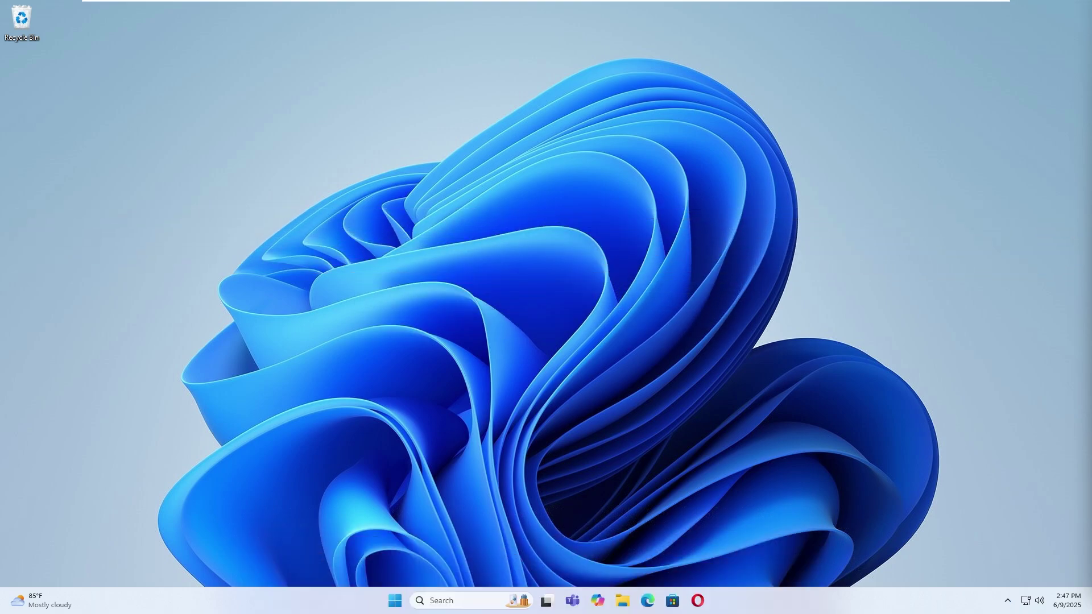
Open the Start menu from the taskbar to search for an app
left_click(396, 599)
Search 'remo' and launch the Remote Desktop Connection app
type("r")
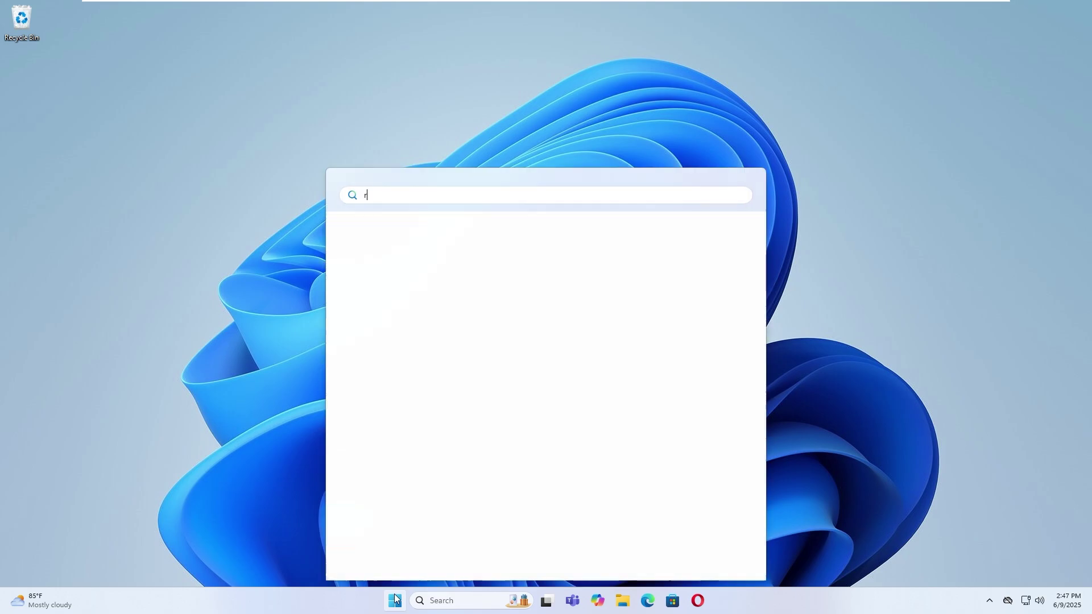
type("emote")
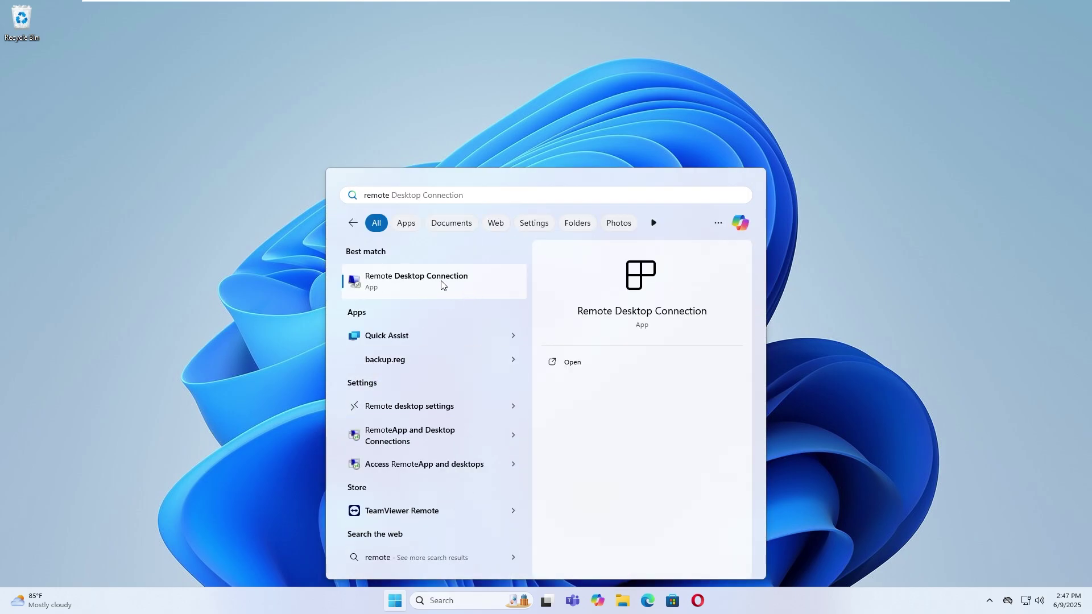
left_click(428, 284)
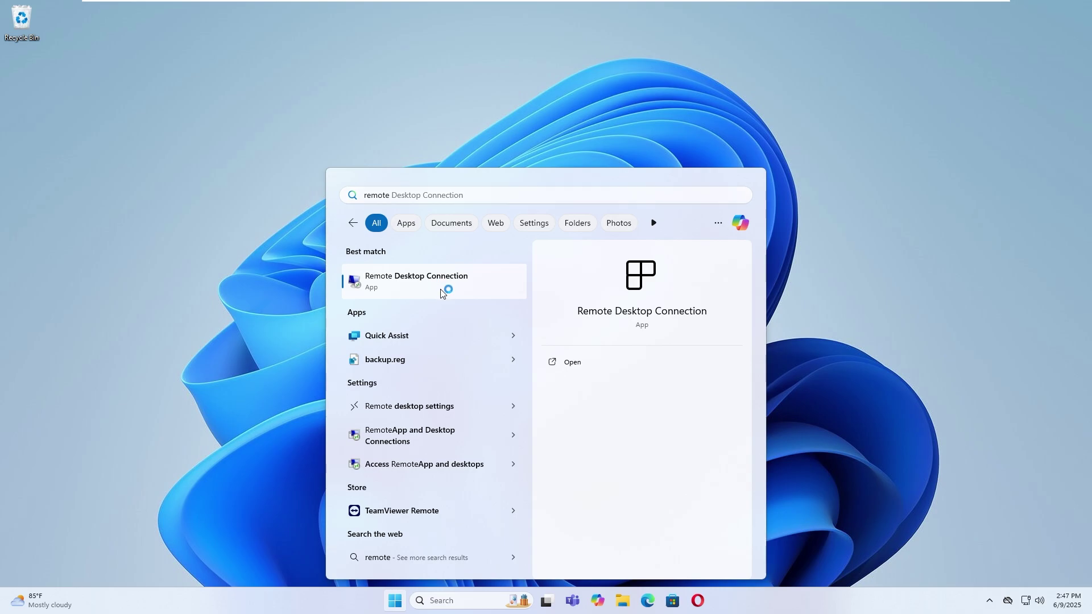
left_click(452, 286)
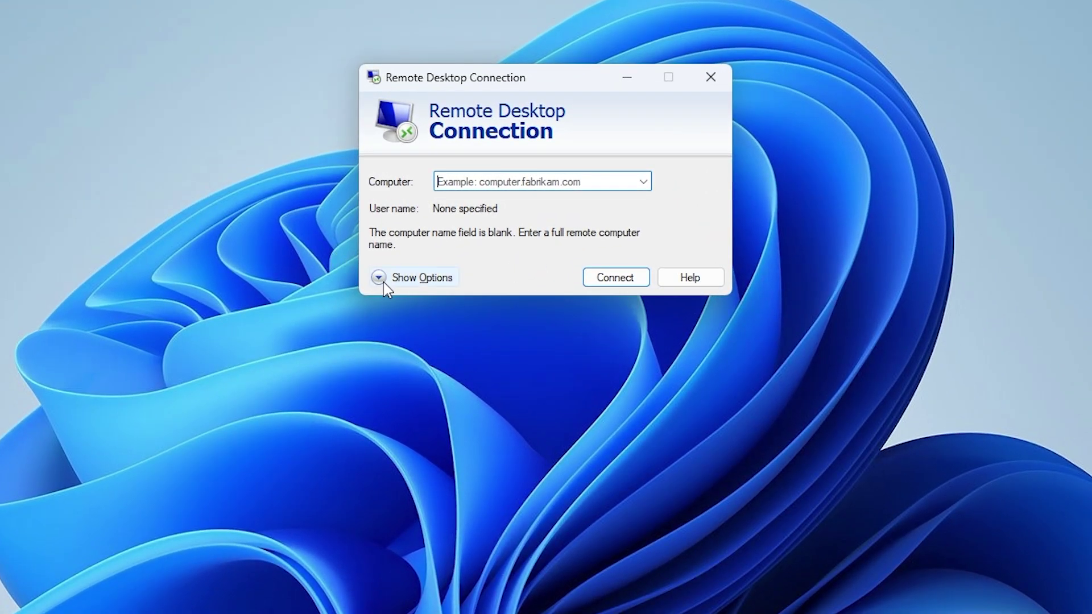
Enable Drives alongside Clipboard under Local Resources, confirm, and close Remote Desktop Connection
left_click(444, 244)
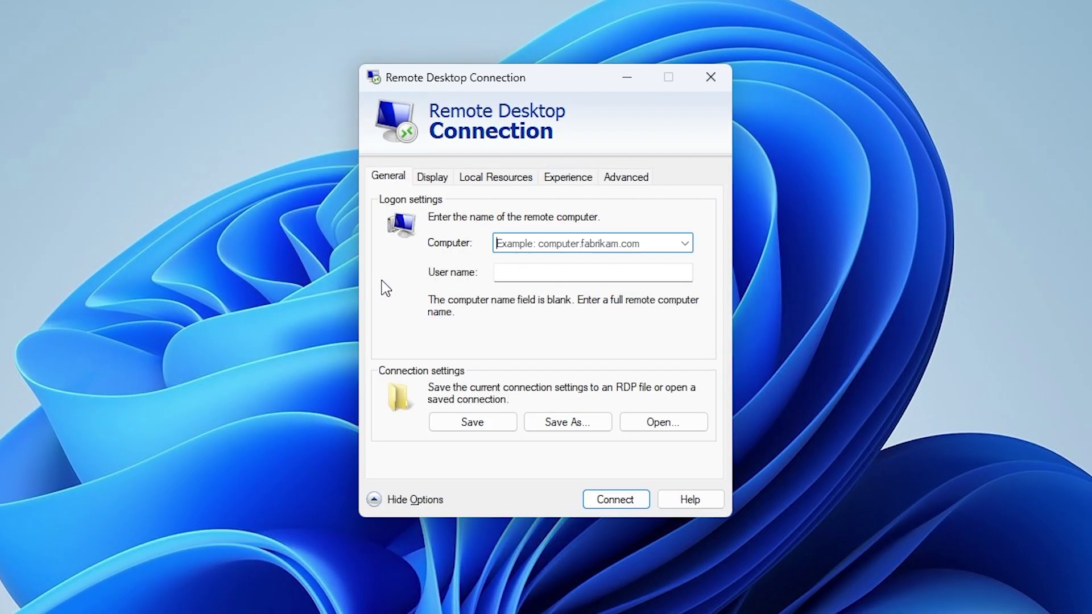
left_click(499, 180)
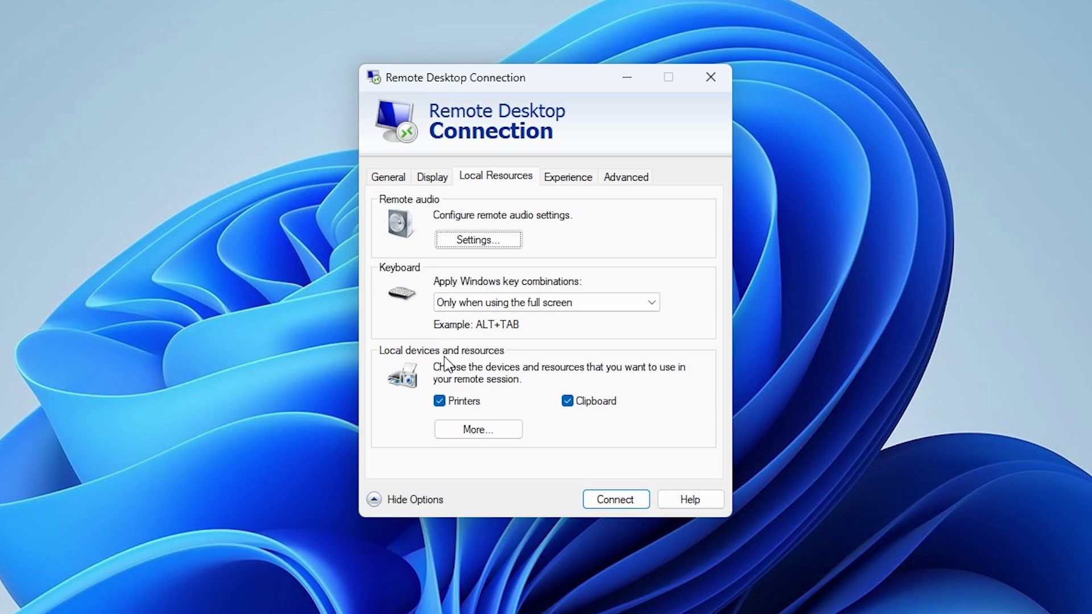
left_click(478, 429)
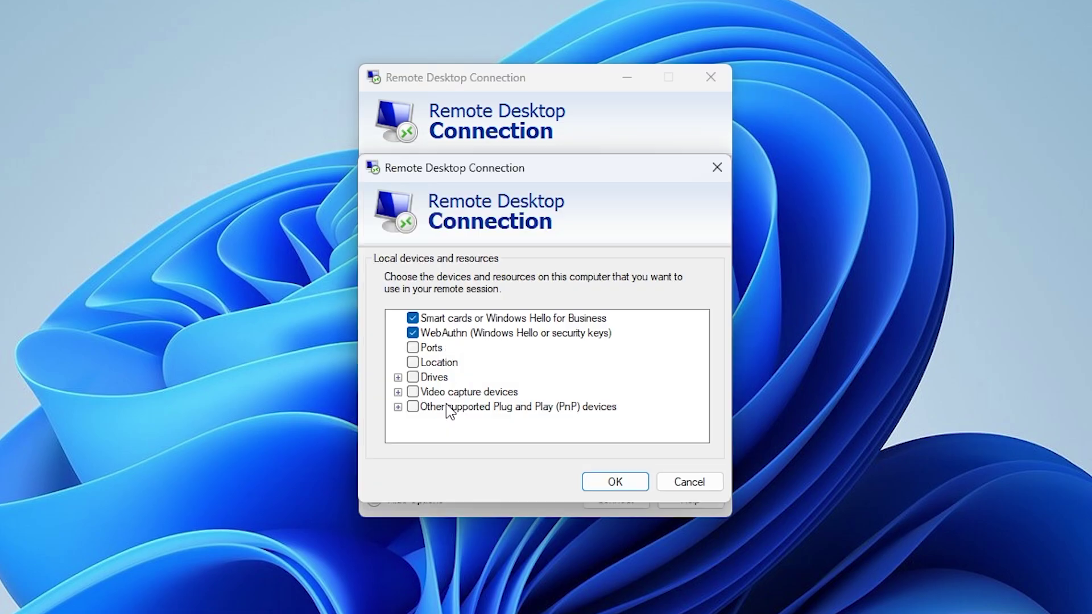
left_click(413, 377)
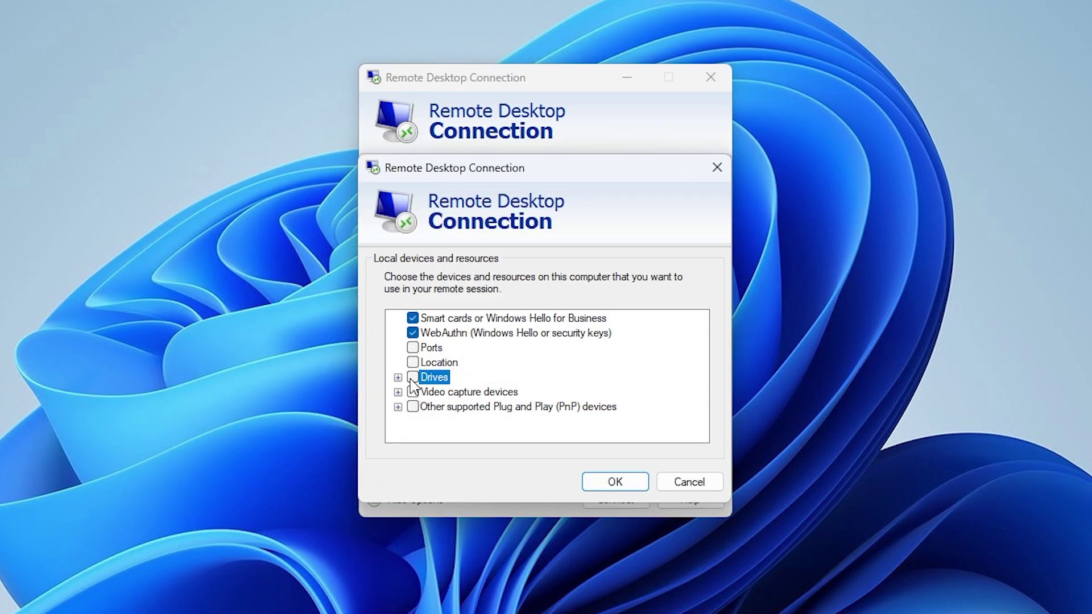
left_click(611, 485)
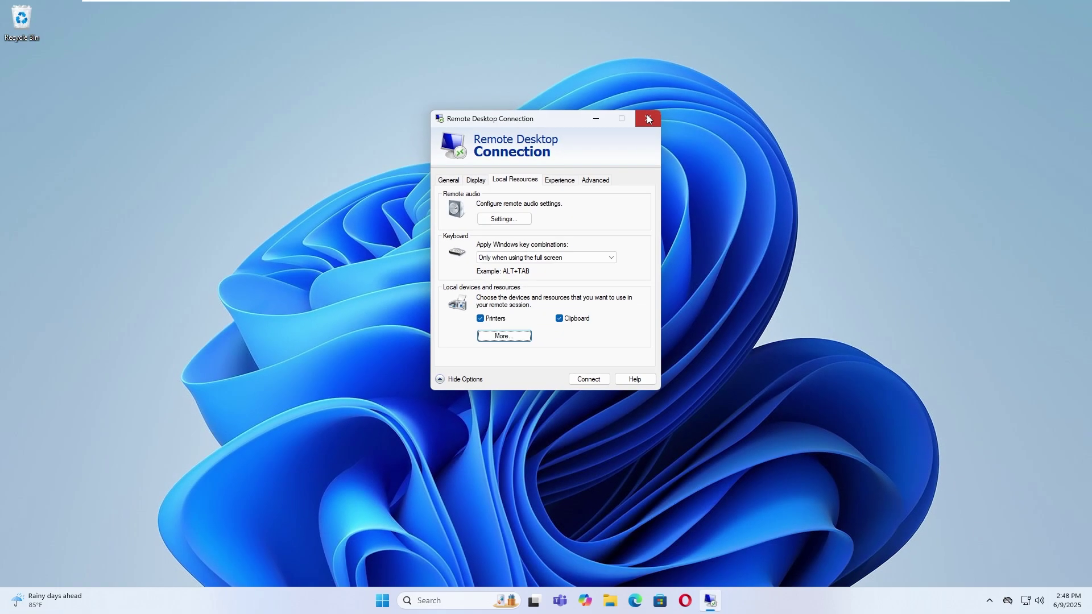
left_click(711, 78)
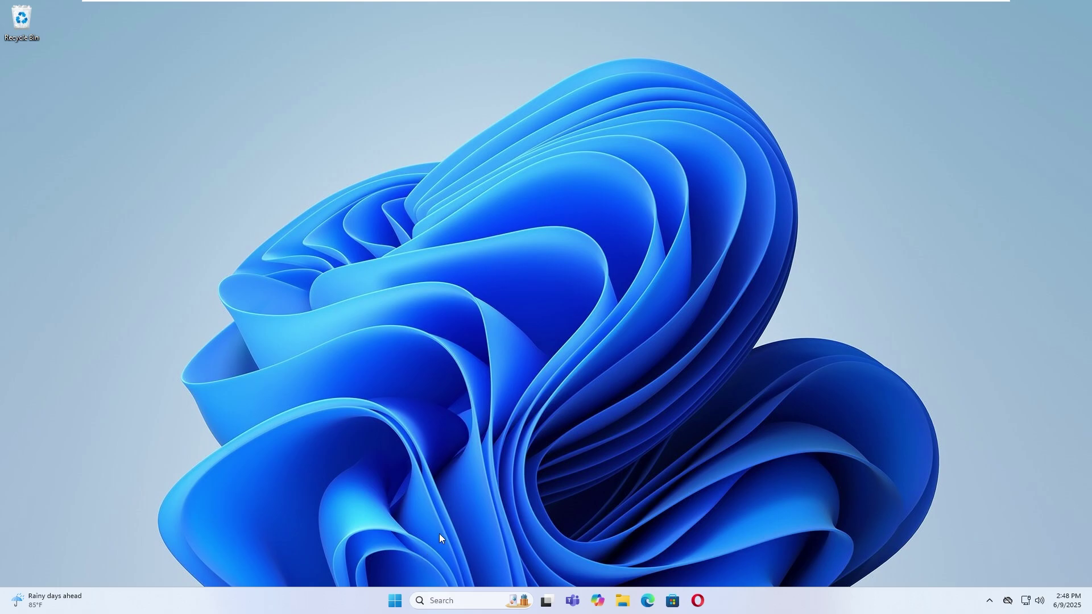
Open Task Manager from the taskbar, search for rdpclip, find none, and clear the filter
right_click(770, 592)
left_click(794, 551)
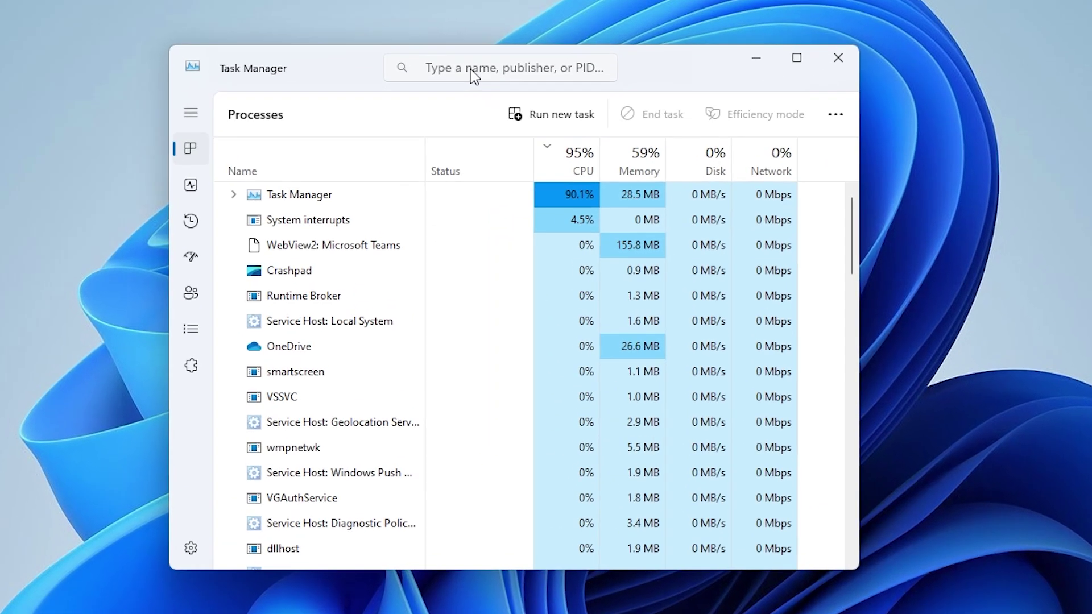
left_click(461, 140)
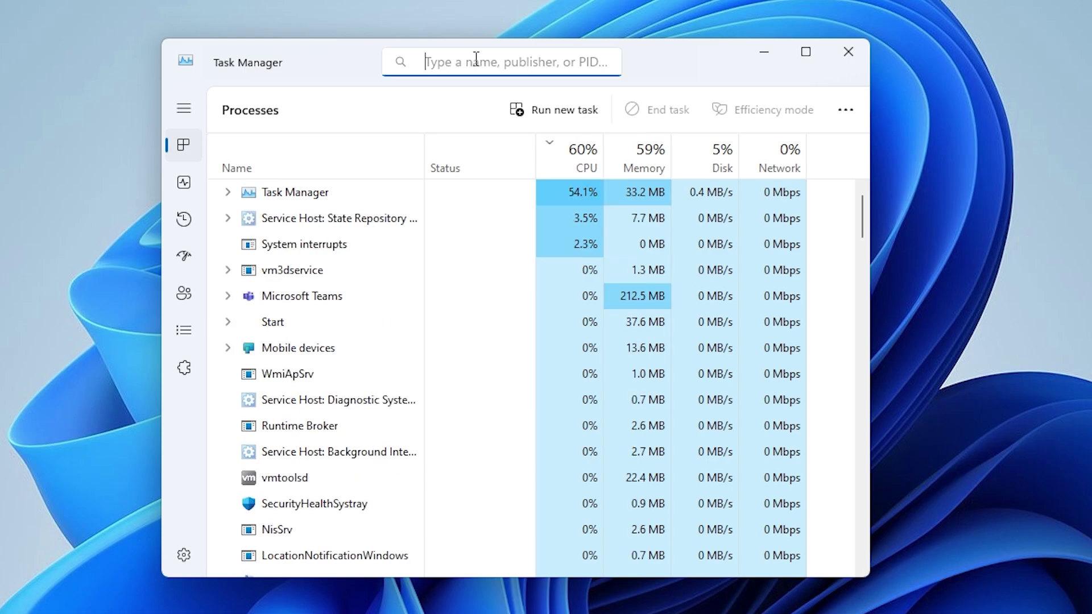
type("rdpclip")
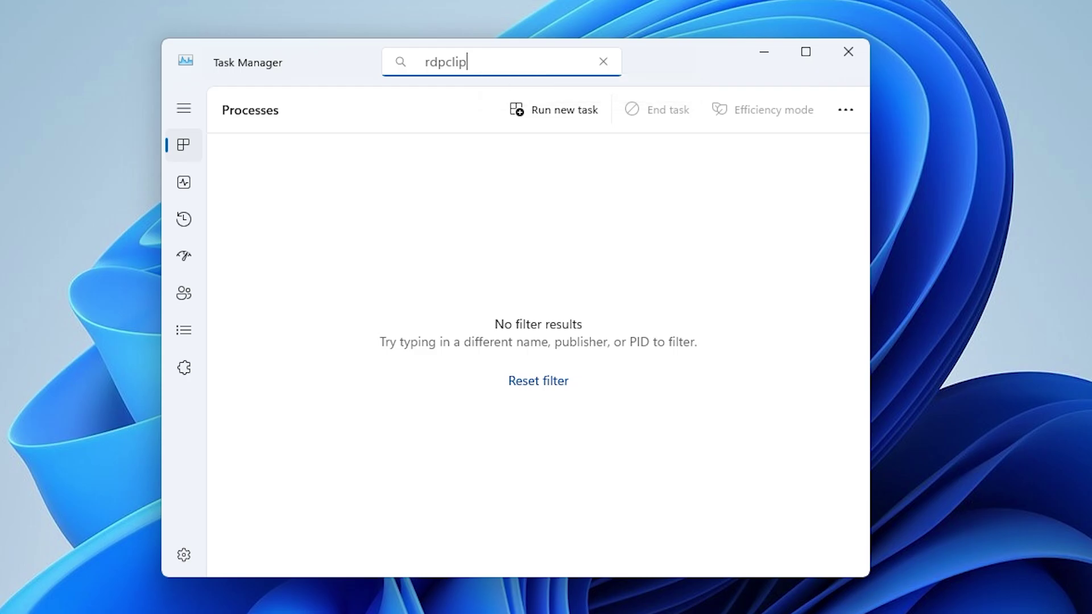
key("Escape")
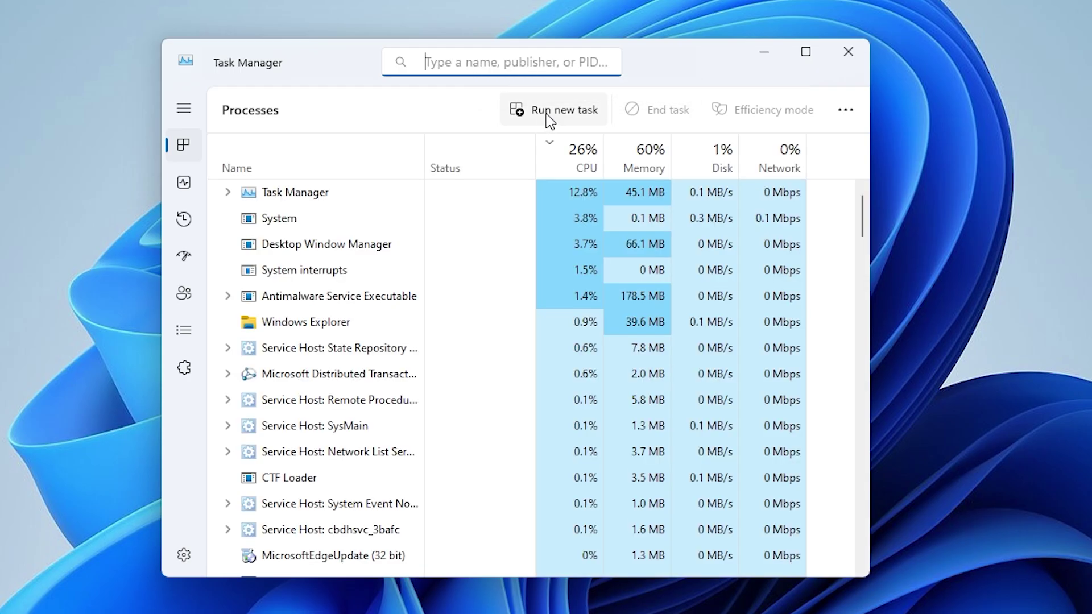
left_click(549, 112)
Run rdpclip as a new task, then close Task Manager
type("d")
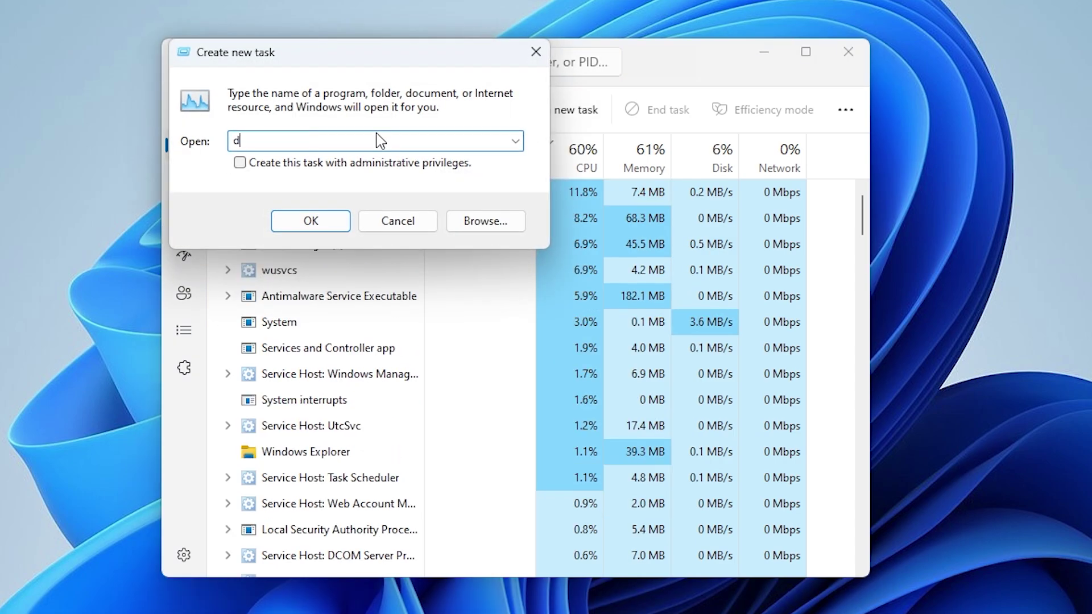
type("dpclip")
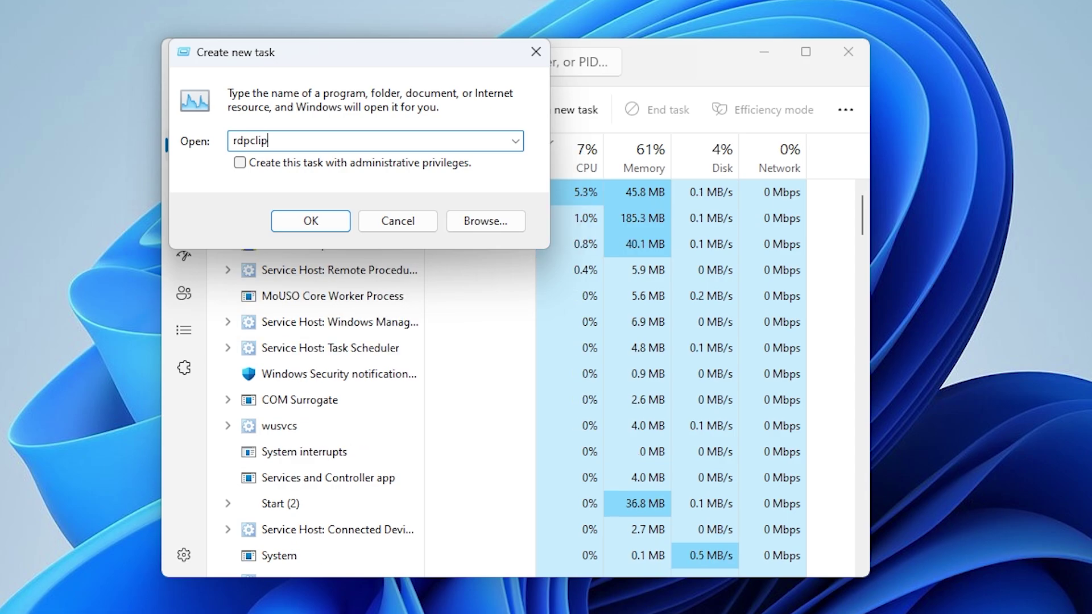
left_click(335, 225)
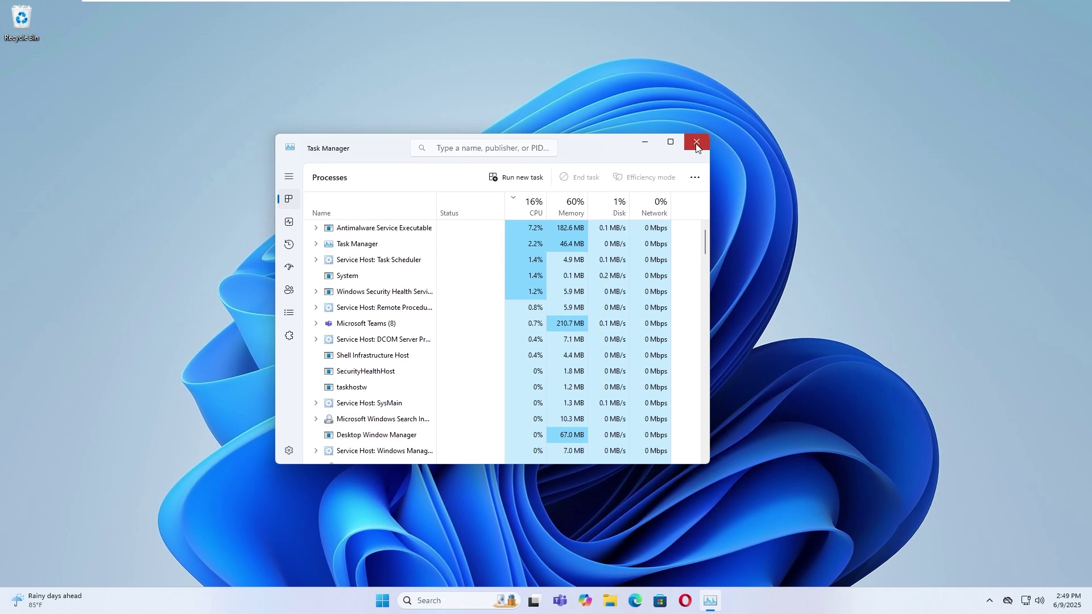
left_click(847, 52)
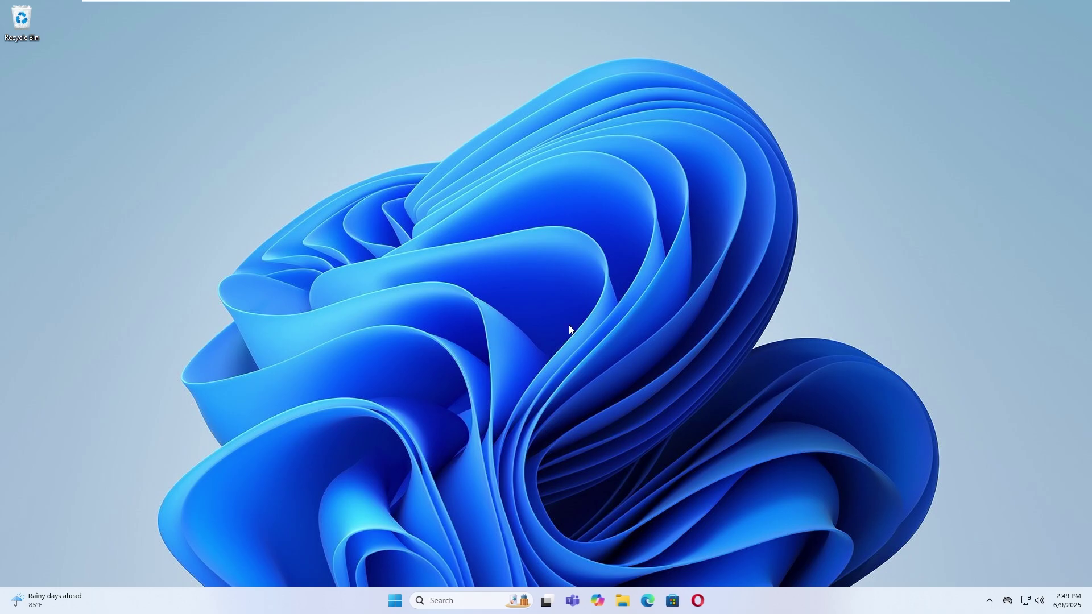
left_click(392, 600)
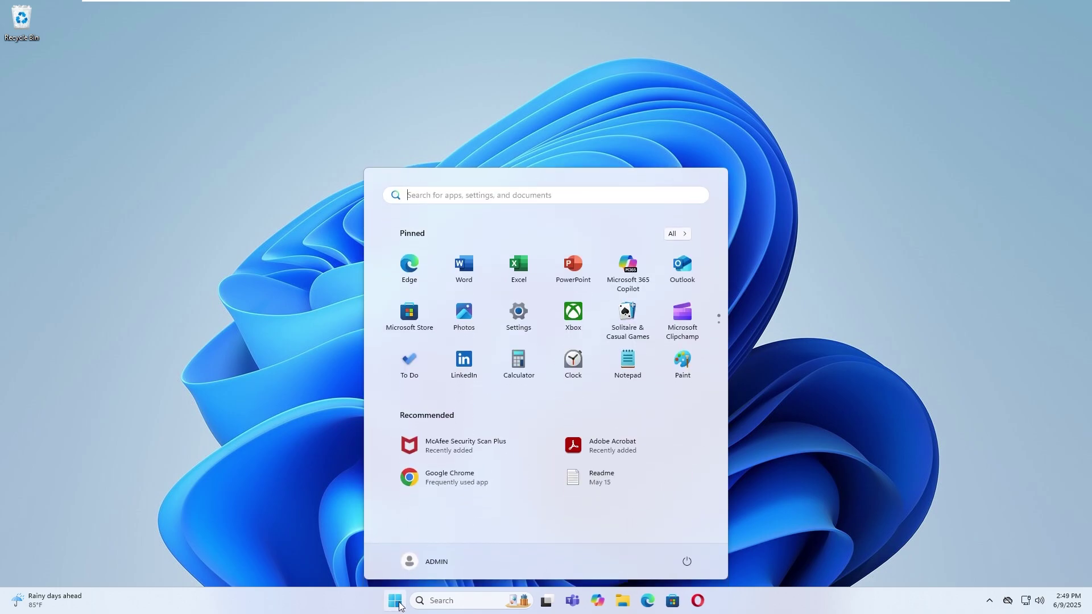
Search 'edit g' and open Edit group policy
type("edit")
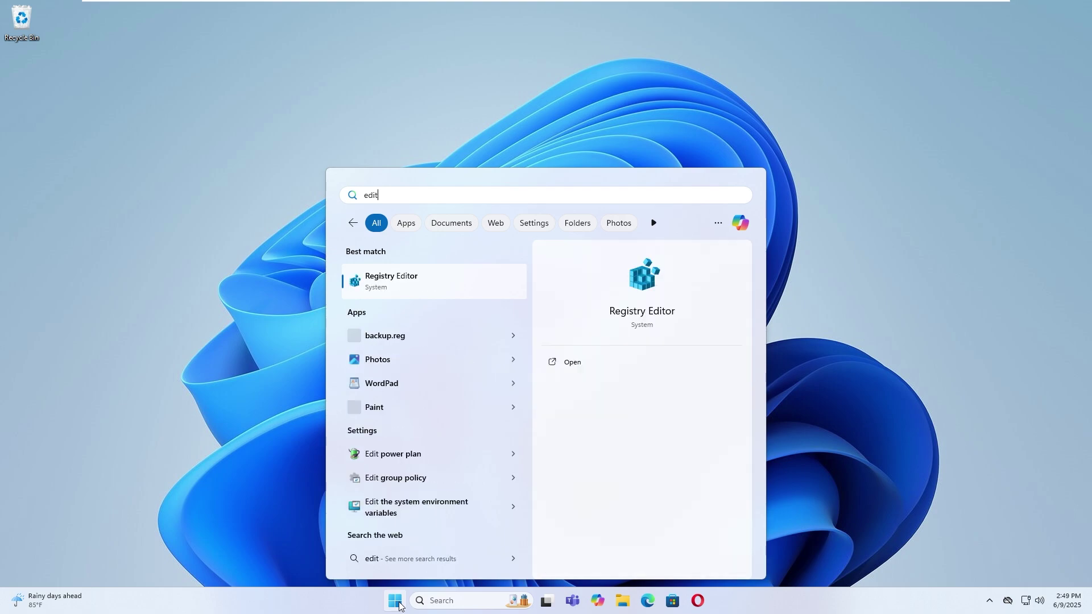
type(" g")
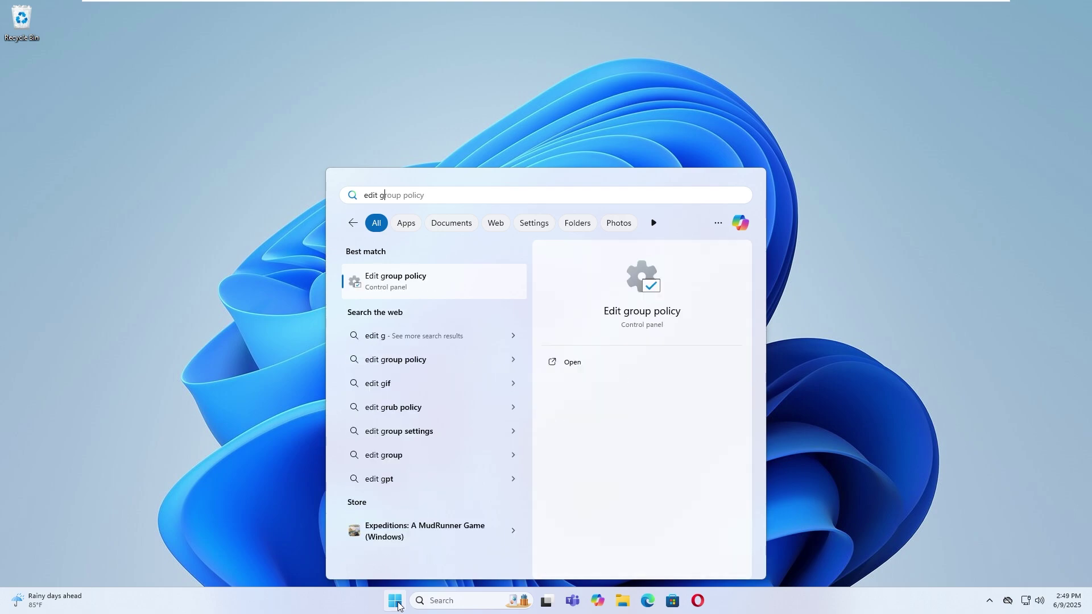
left_click(414, 278)
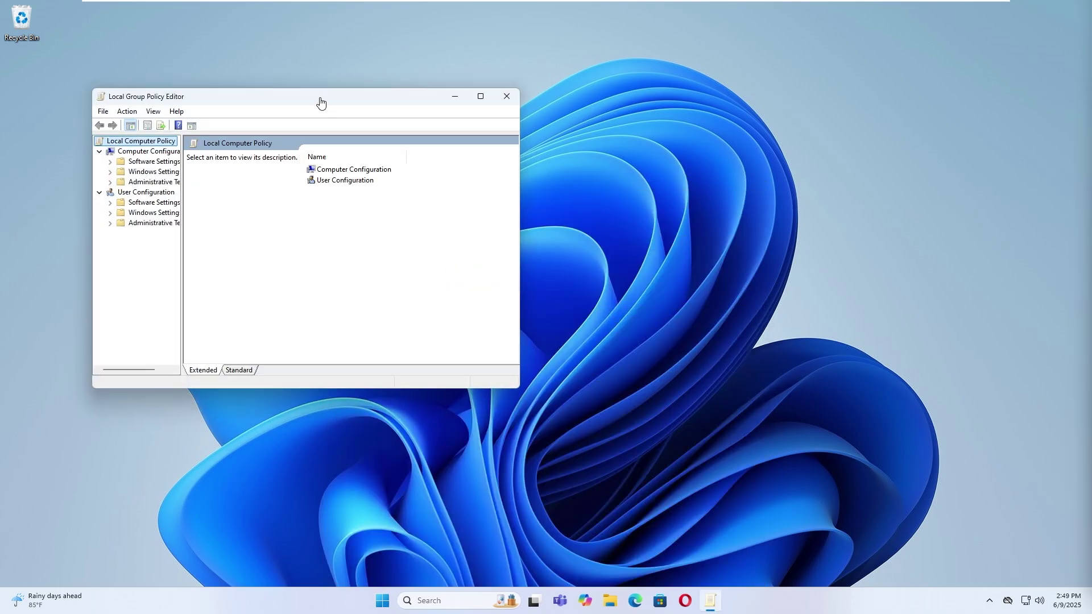
Move and enlarge the Local Group Policy Editor window and widen its tree pane
left_click_drag(373, 102, 512, 117)
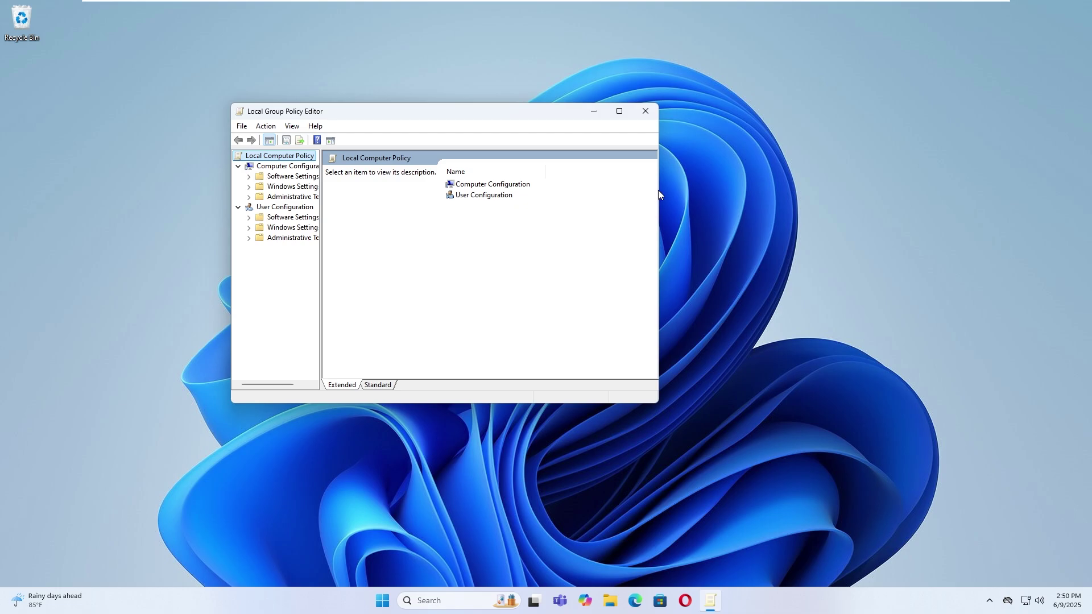
left_click_drag(657, 190, 820, 190)
left_click_drag(321, 266, 427, 266)
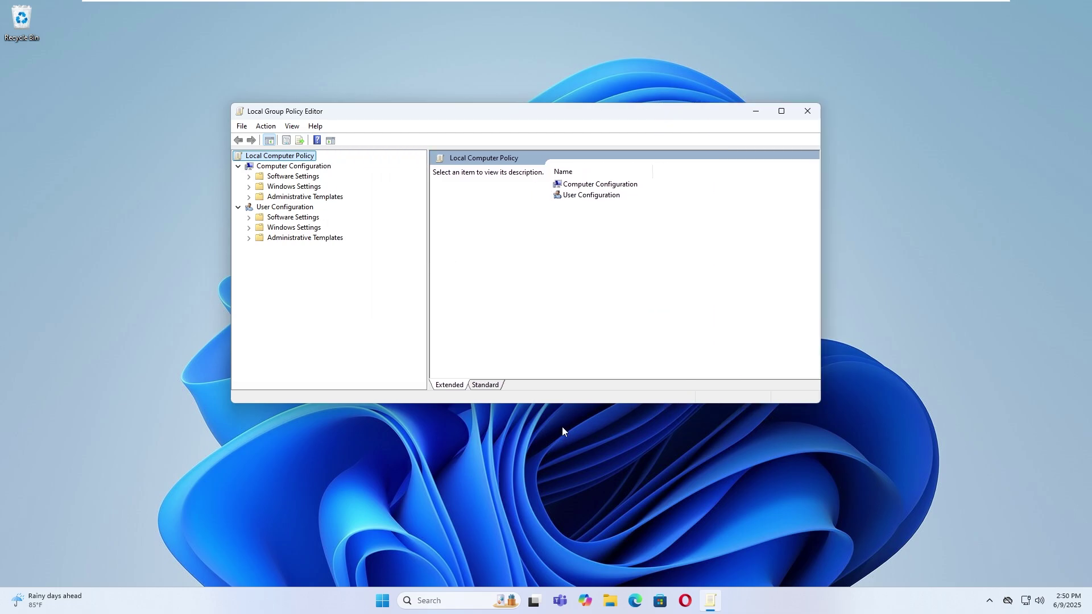
left_click_drag(559, 405, 563, 473)
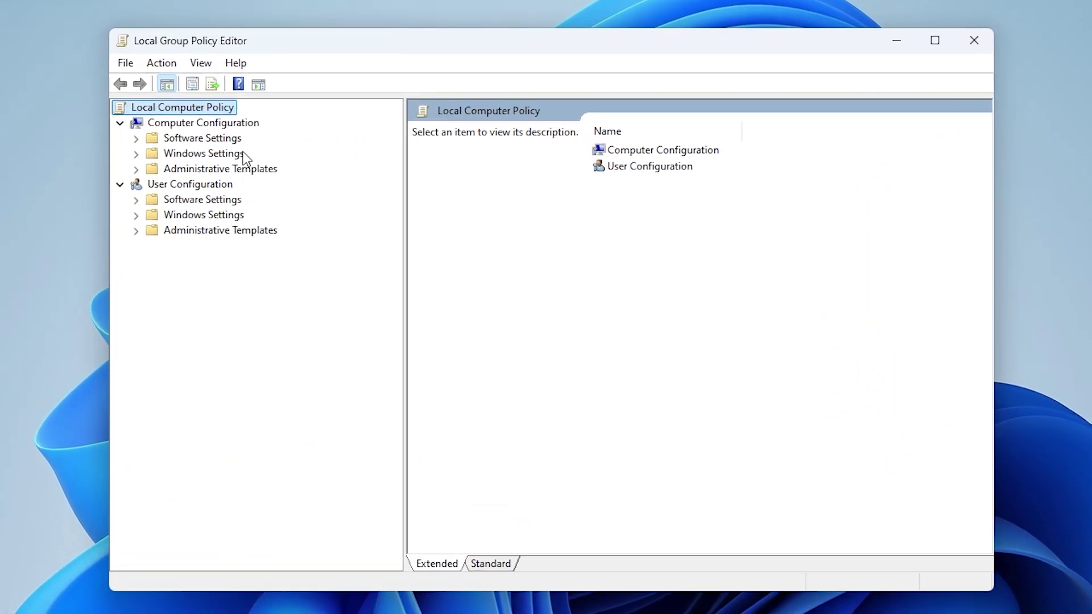
Expand Computer Configuration > Administrative Templates > Windows Components
left_click(236, 138)
left_click(236, 125)
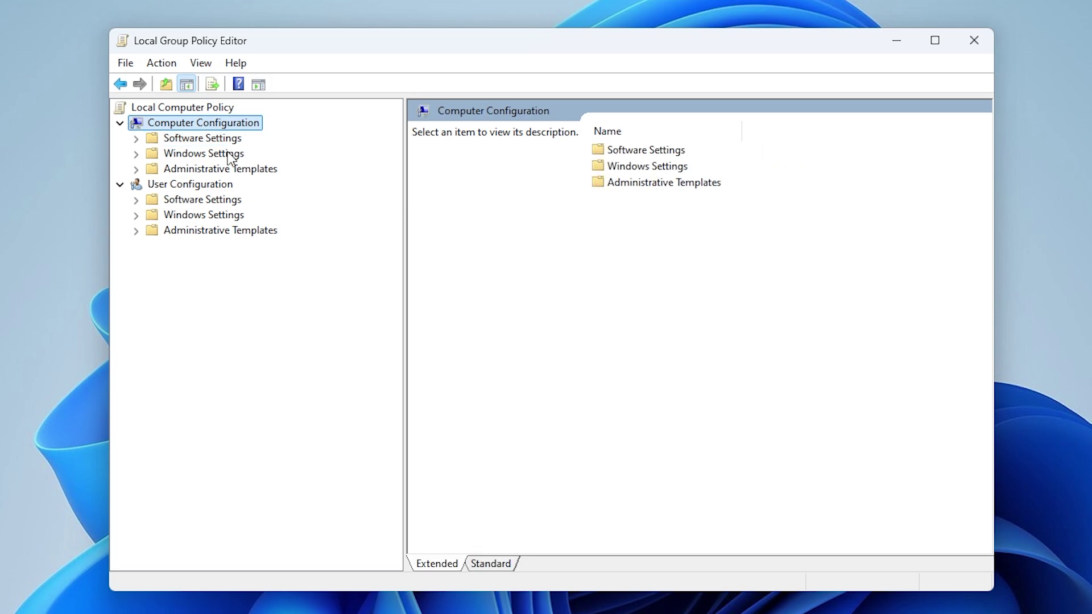
left_click(248, 170)
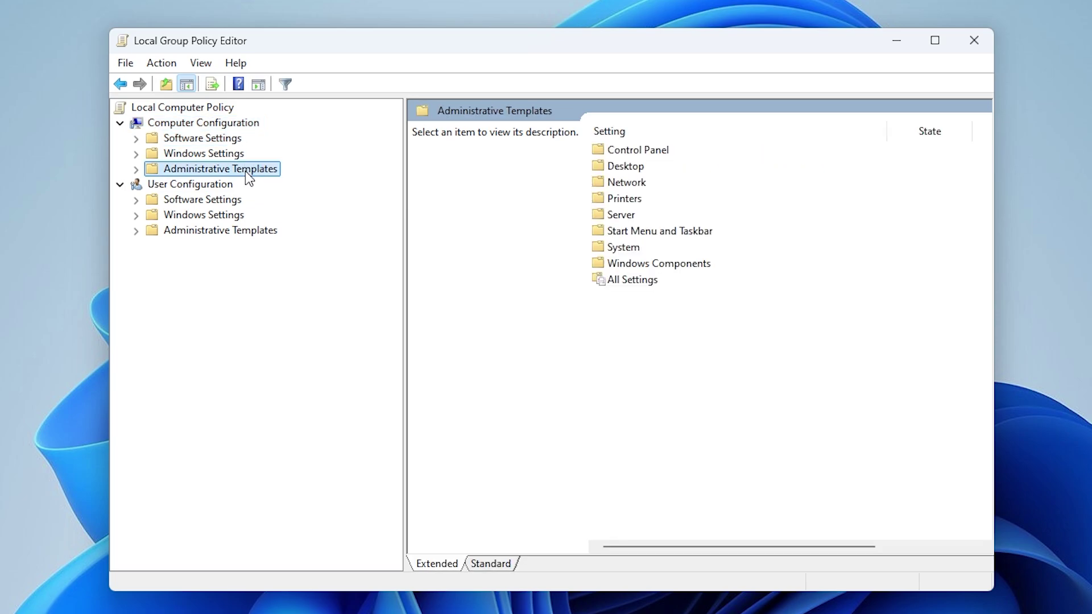
double_click(246, 172)
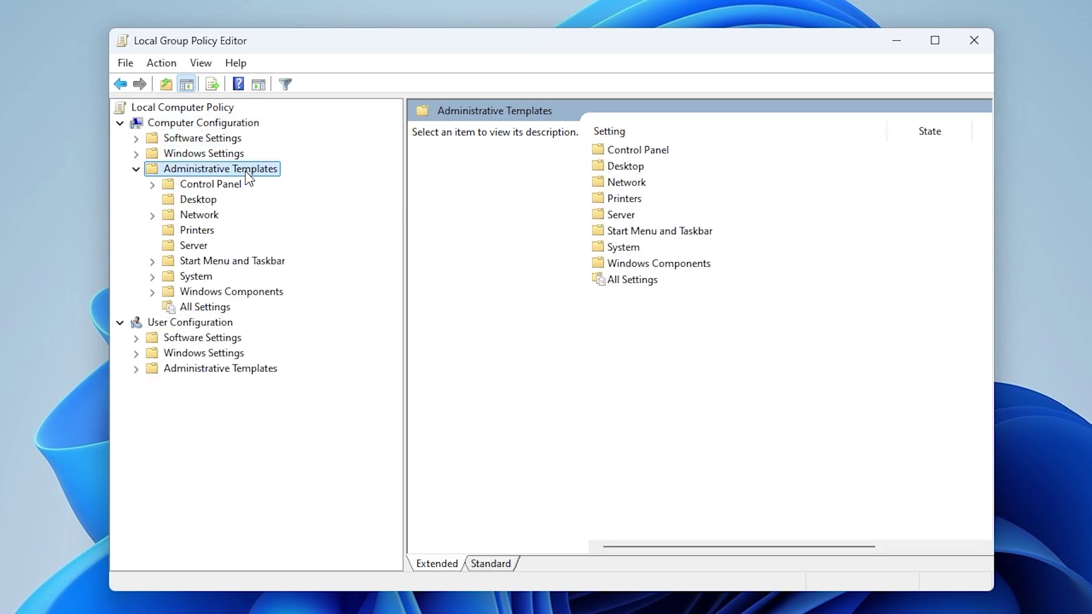
left_click(227, 293)
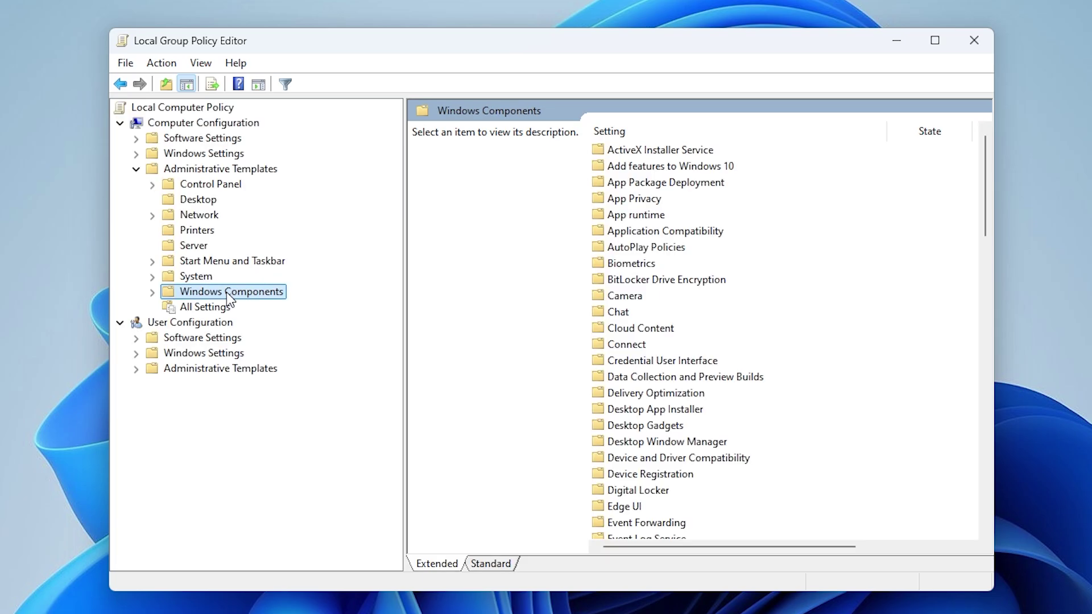
double_click(229, 293)
Expand Remote Desktop Services > Remote Desktop Session Host and open Device and Resource Redirection
scroll(309, 347, "down", 6)
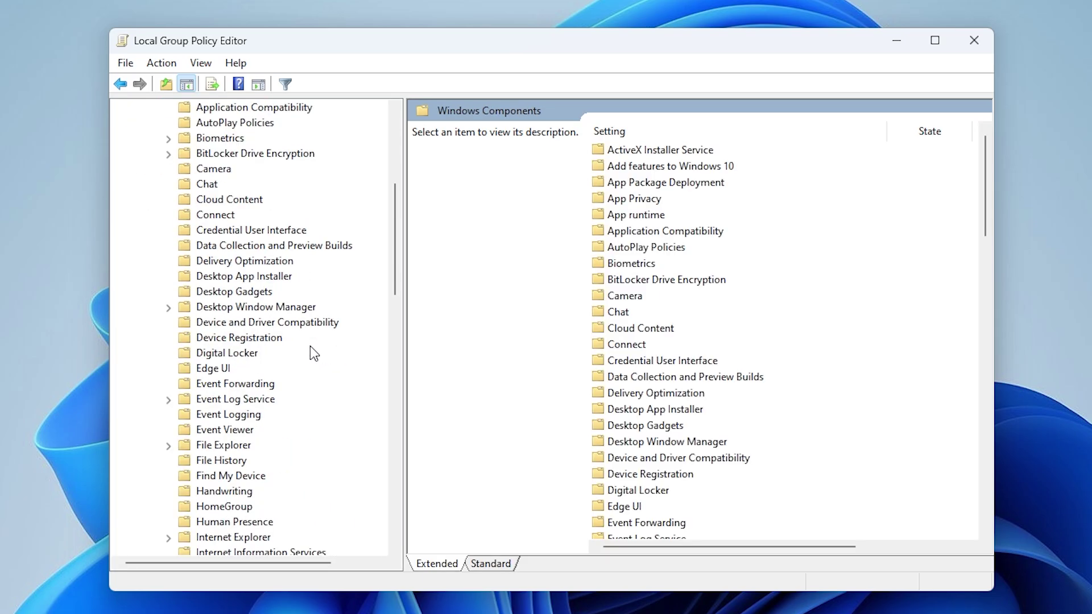
scroll(310, 347, "down", 6)
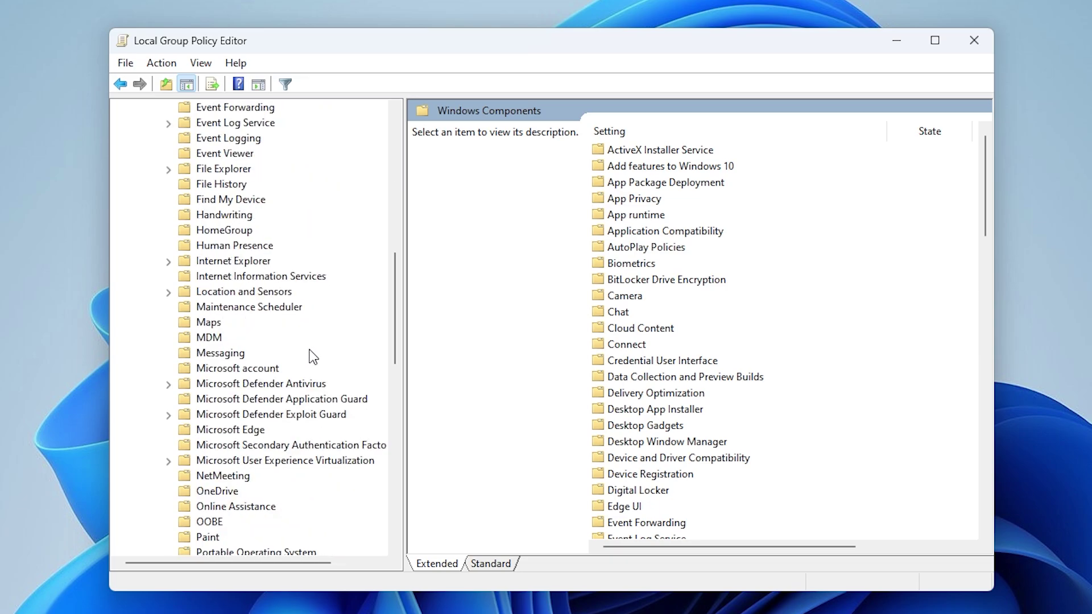
scroll(310, 354, "down", 2)
left_click(281, 509)
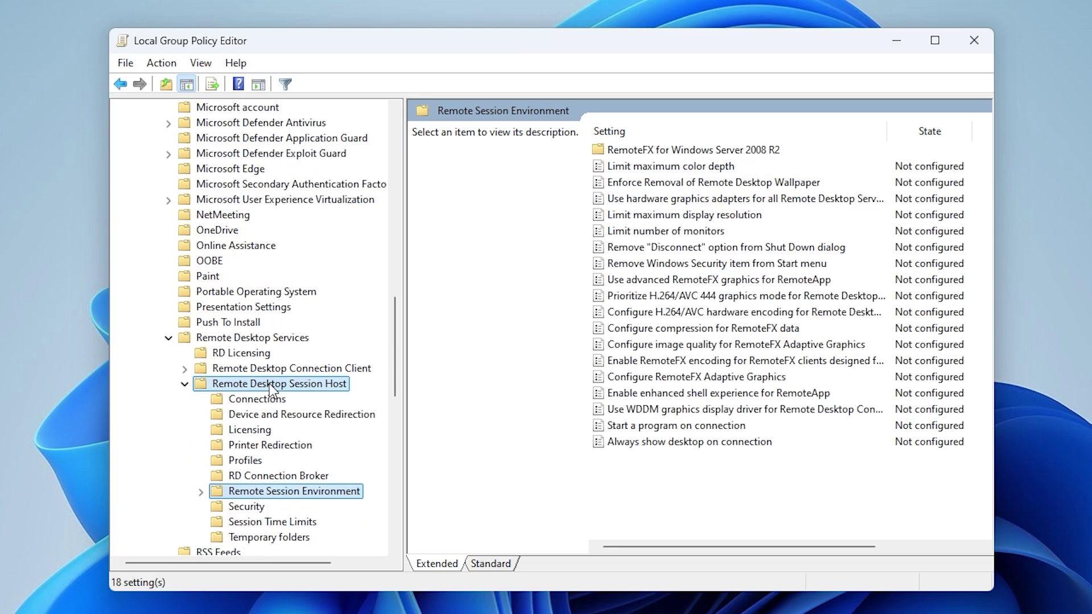
left_click(268, 384)
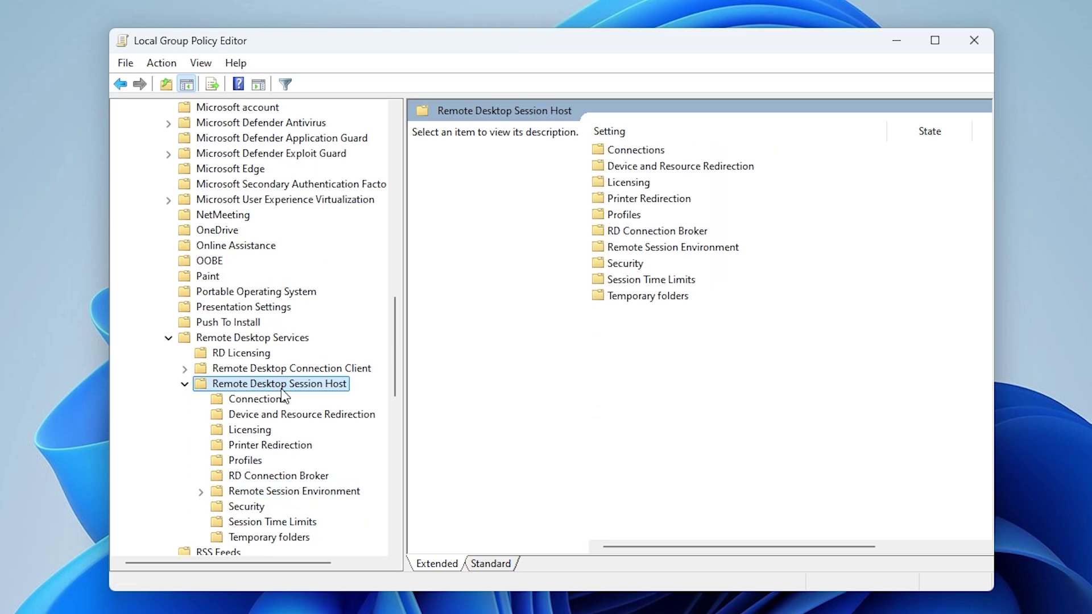
scroll(282, 392, "down", 1)
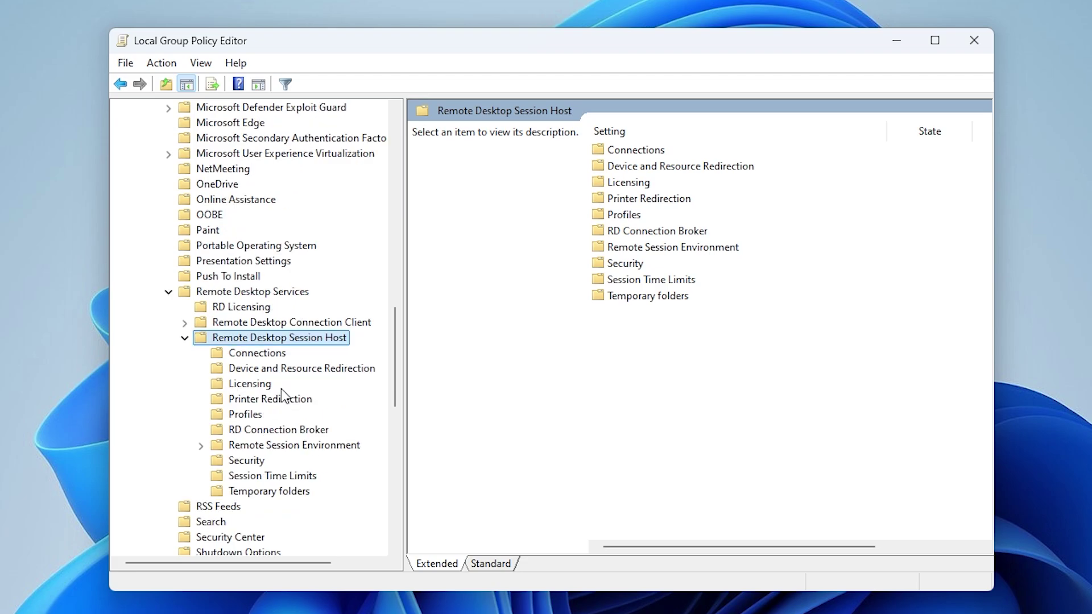
left_click(317, 371)
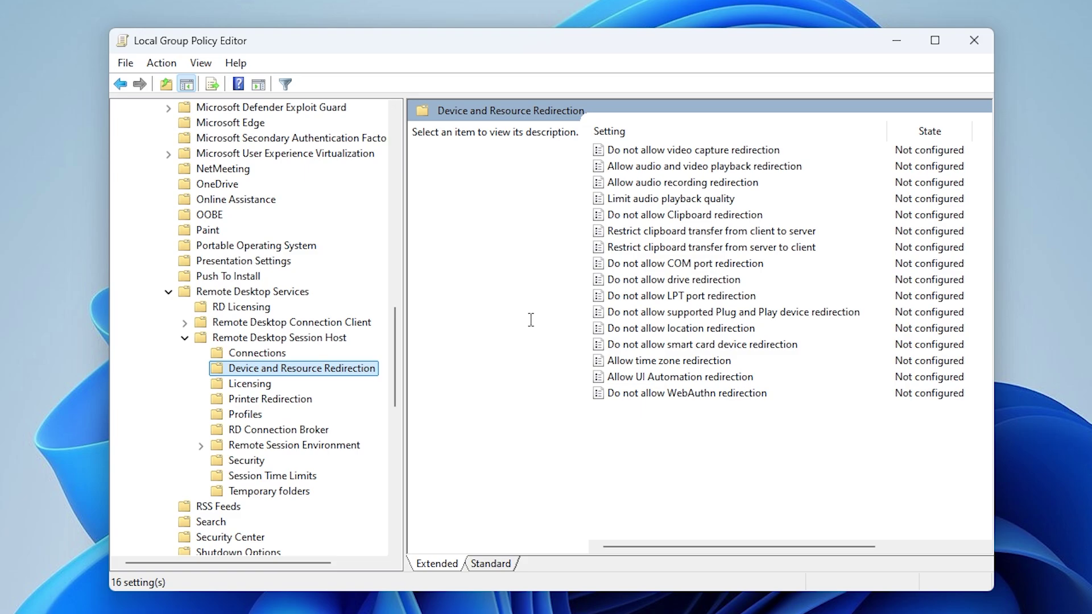
Set 'Do not allow Clipboard redirection' to Disabled, apply, and close the policy editor
left_click(688, 217)
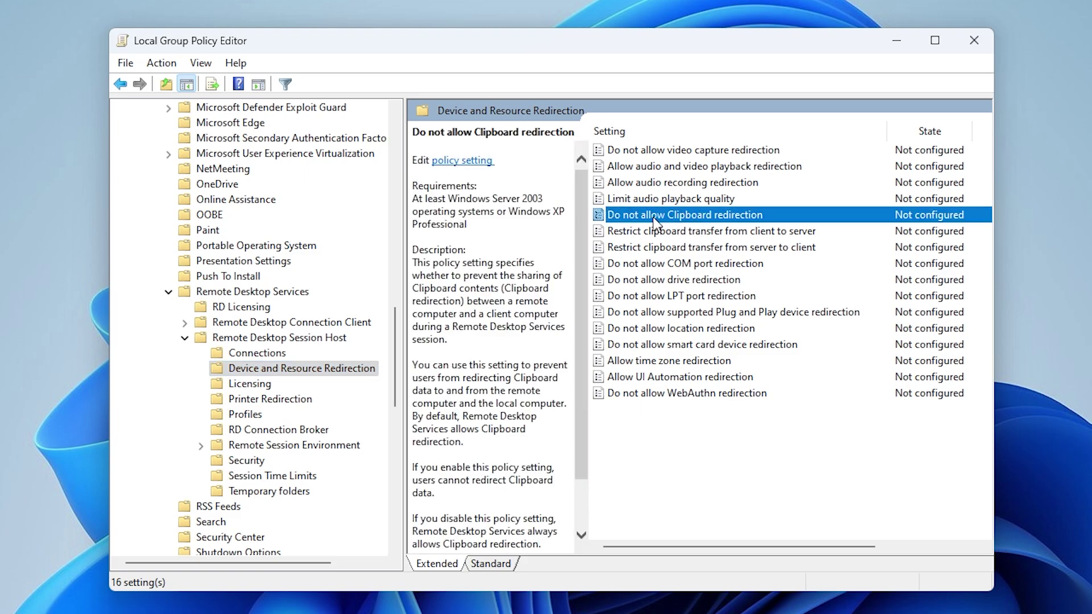
double_click(690, 220)
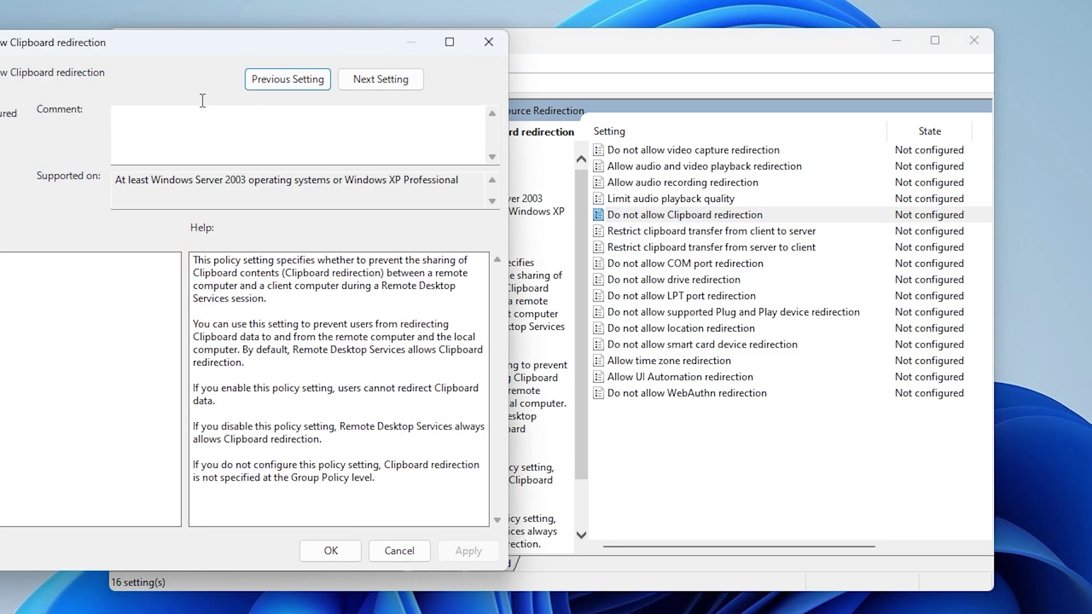
left_click_drag(163, 41, 478, 75)
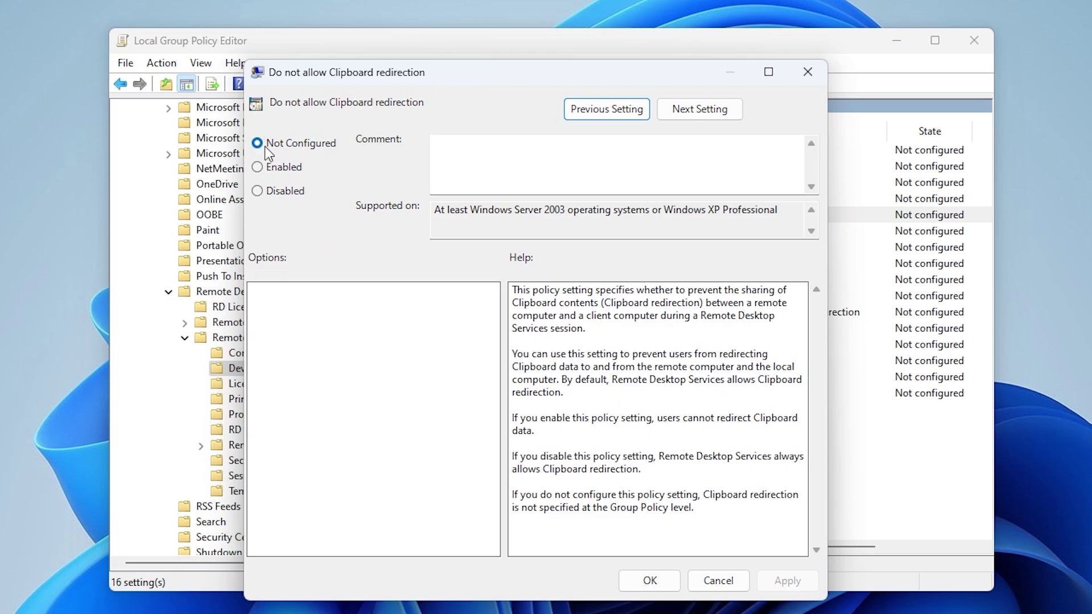
left_click(262, 145)
left_click(259, 191)
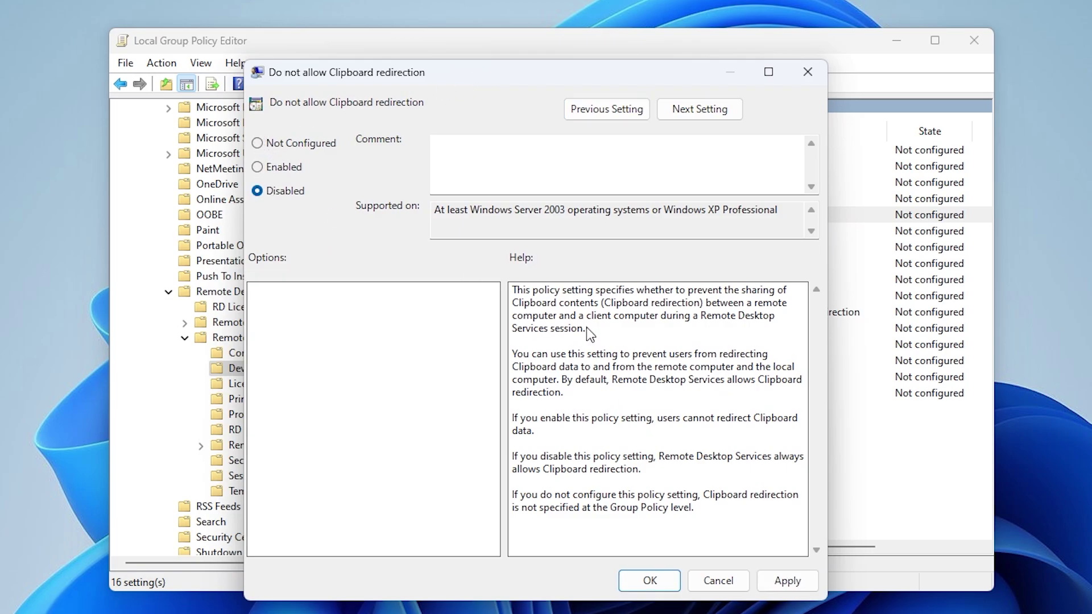
left_click(788, 581)
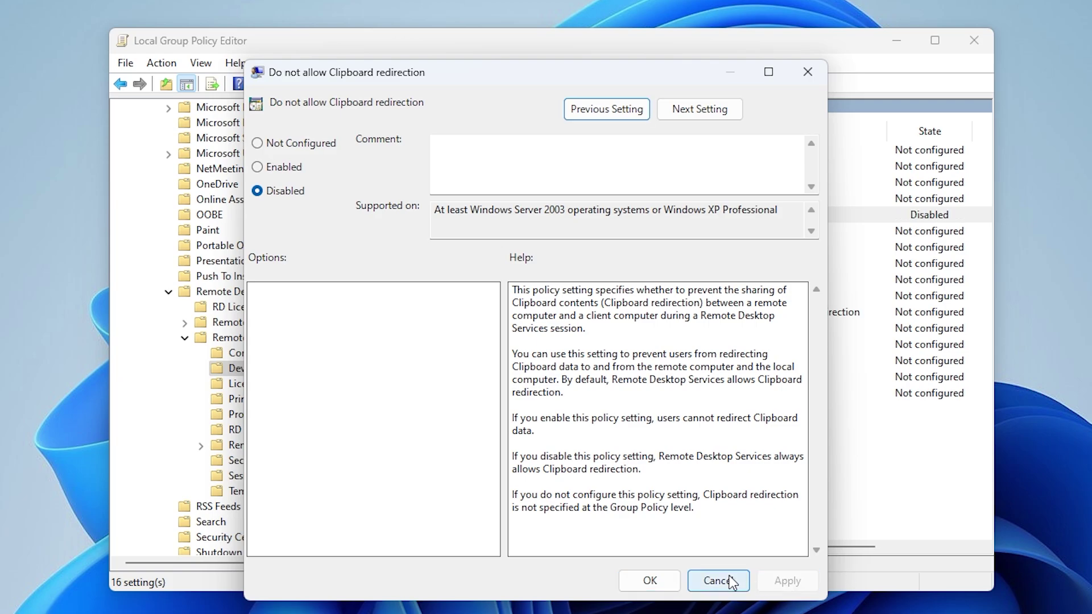
left_click(650, 580)
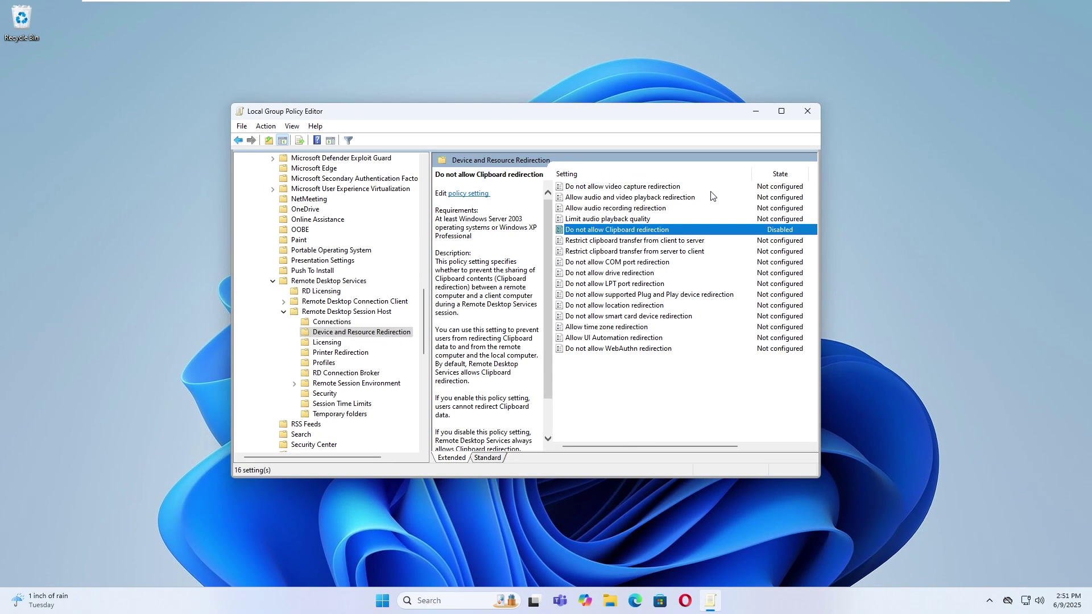
left_click(810, 111)
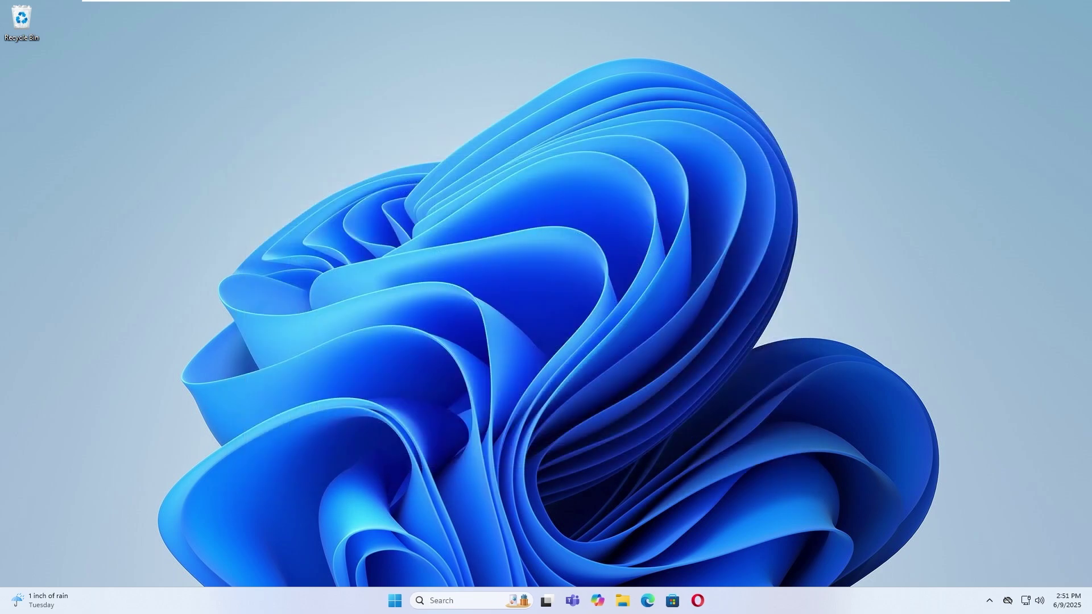
Open the Start menu to restart the computer
left_click(395, 600)
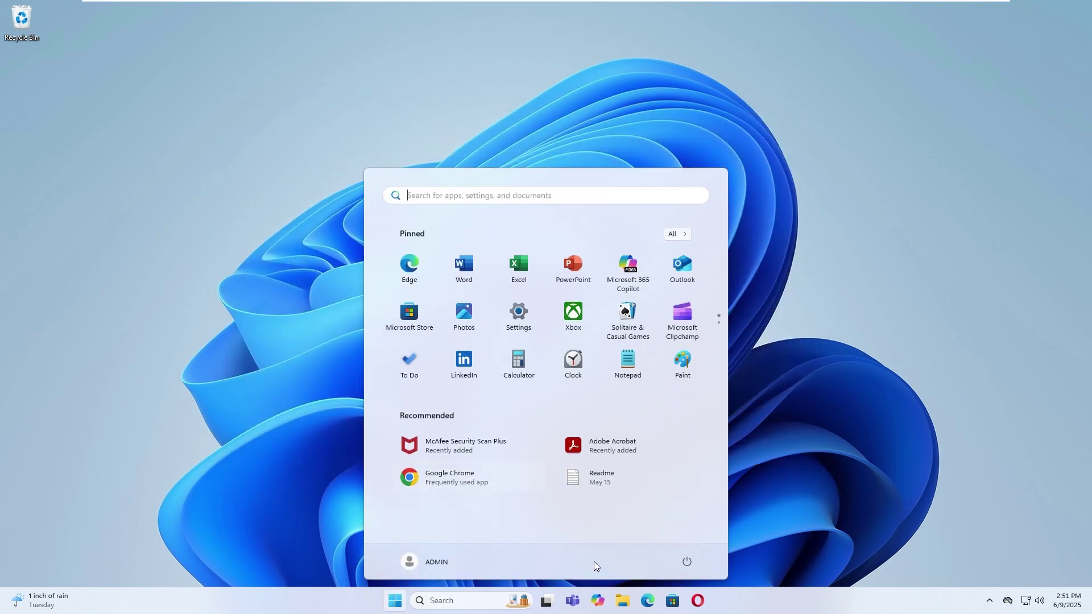